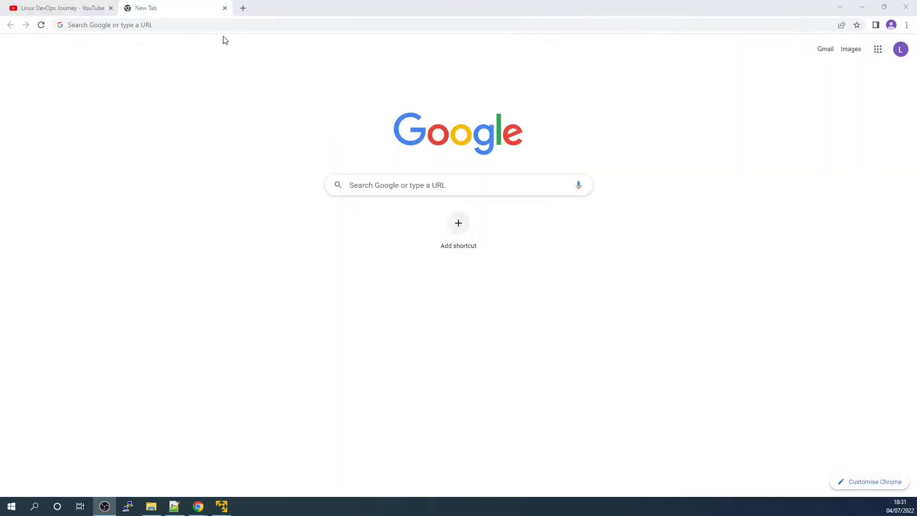
# Step: Search the web for "vmware player" and open VMware's Workstation Player product page
pyautogui.click(223, 27)
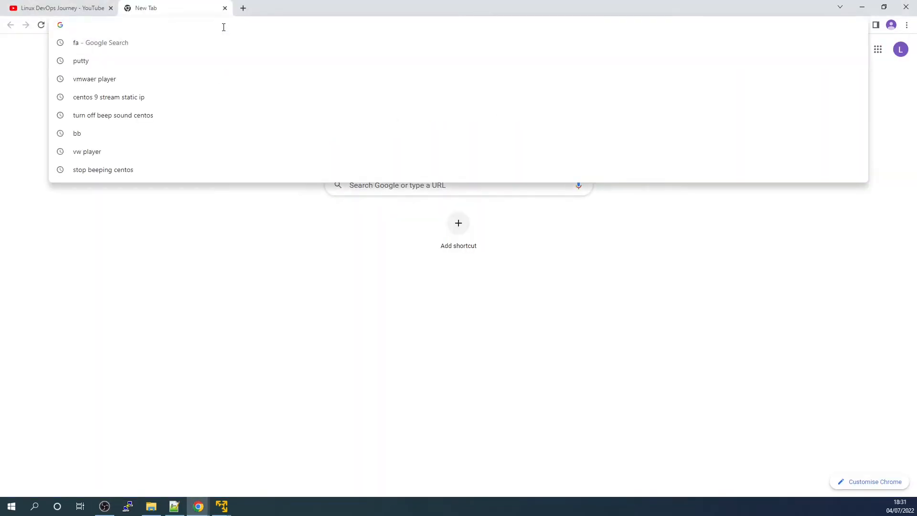
pyautogui.write('vmware player')
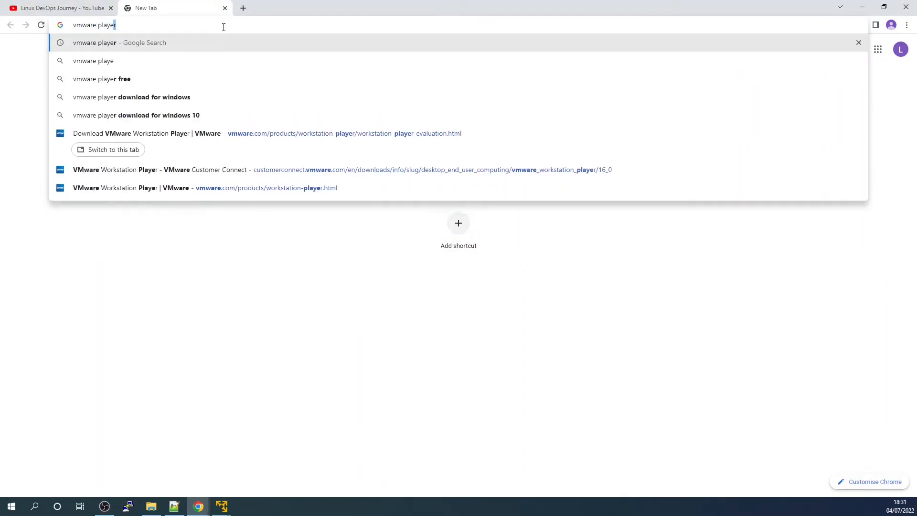
pyautogui.press('Return')
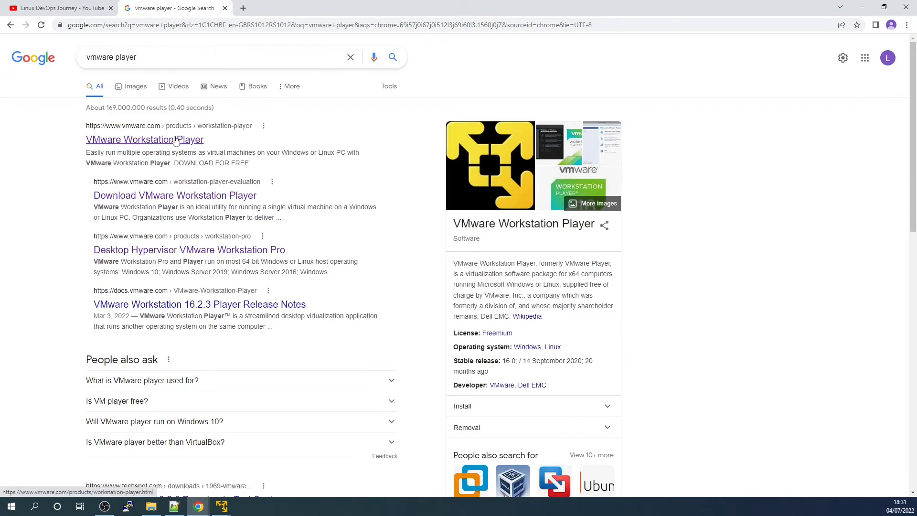
pyautogui.click(176, 139)
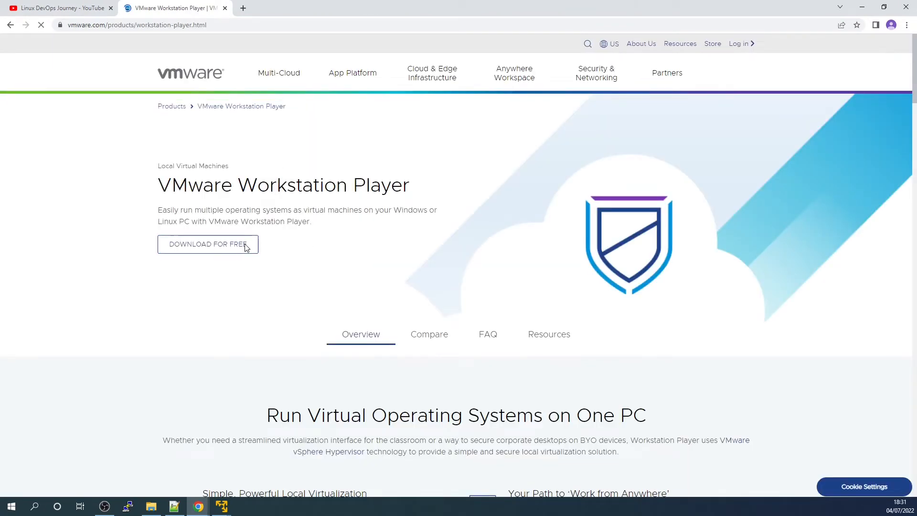
# Step: Download VMware Workstation 16.2.3 Player for Windows 64-bit Operating Systems from the product's free download page
pyautogui.click(247, 248)
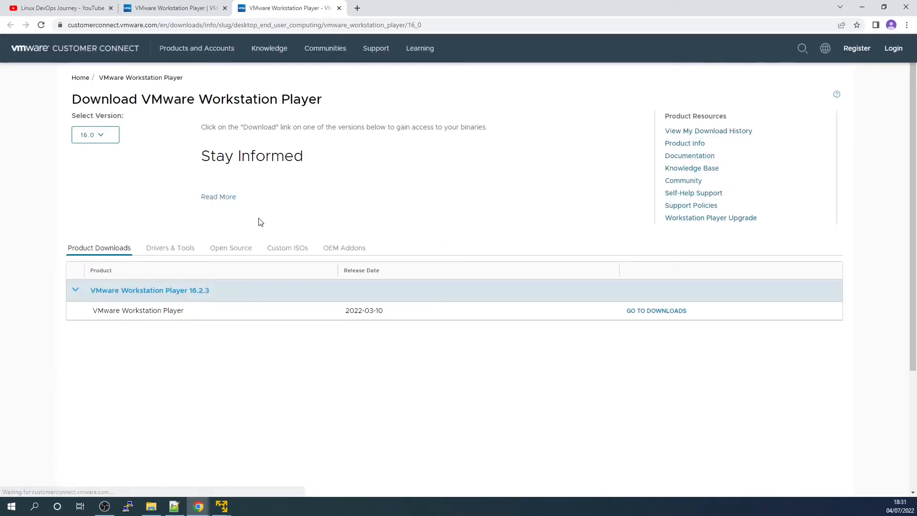
pyautogui.click(647, 311)
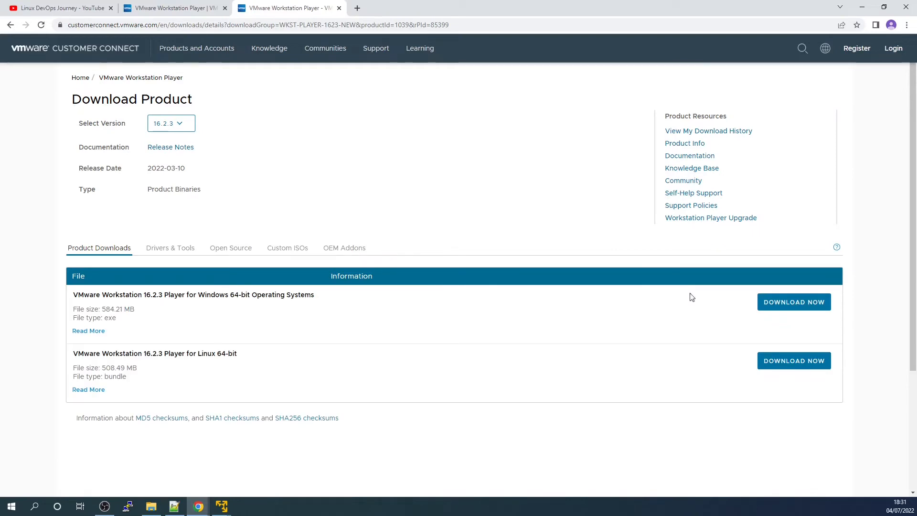
pyautogui.click(777, 305)
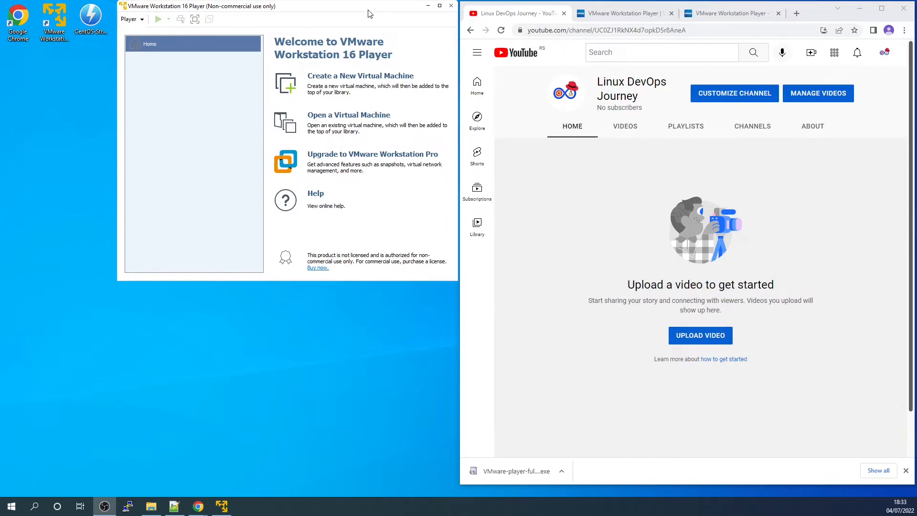
# Step: Search for "download centos" in a new browser tab and open the CentOS Project's download page
pyautogui.moveTo(369, 8)
pyautogui.mouseDown()
pyautogui.moveTo(359, 14)
pyautogui.moveTo(370, 13)
pyautogui.mouseUp()
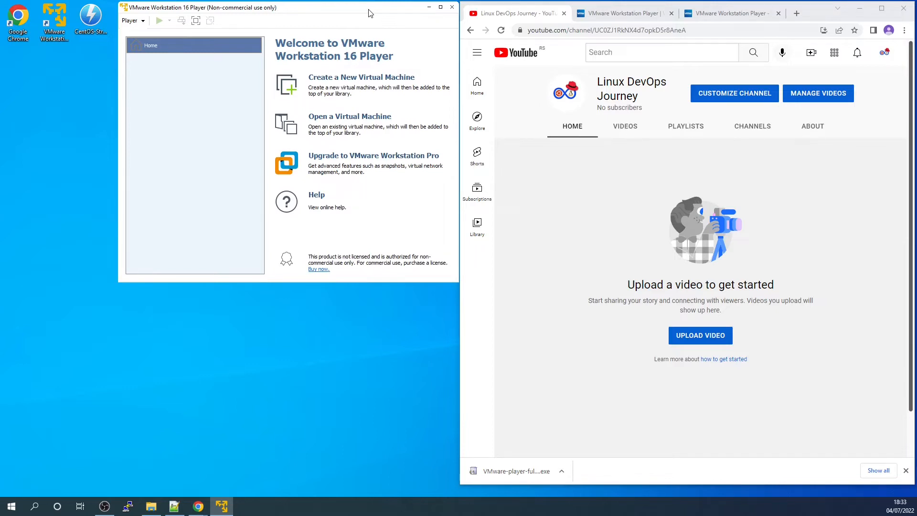
pyautogui.click(723, 13)
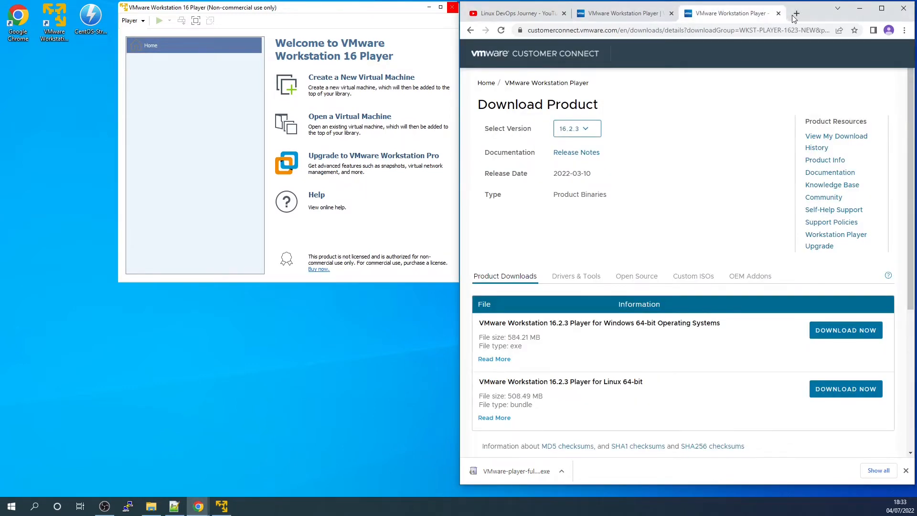
pyautogui.click(795, 13)
pyautogui.click(734, 29)
pyautogui.write('download centos')
pyautogui.press('Return')
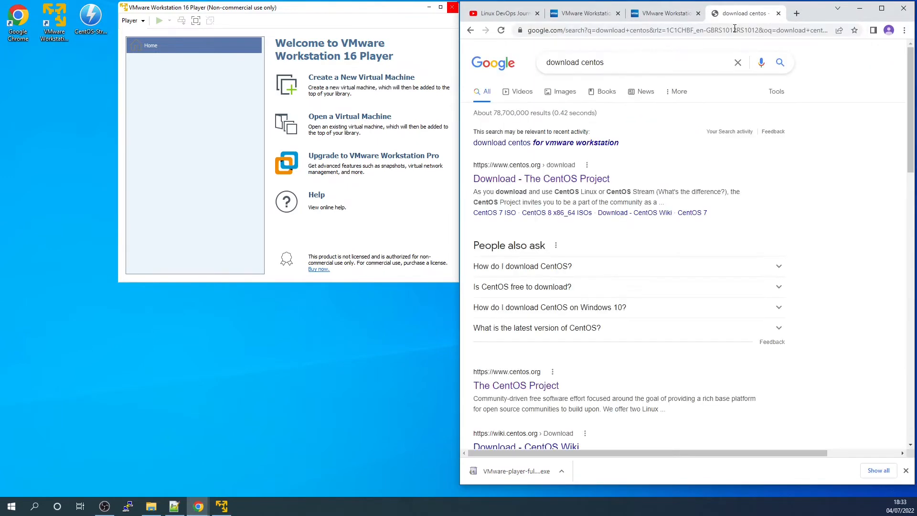
pyautogui.click(563, 183)
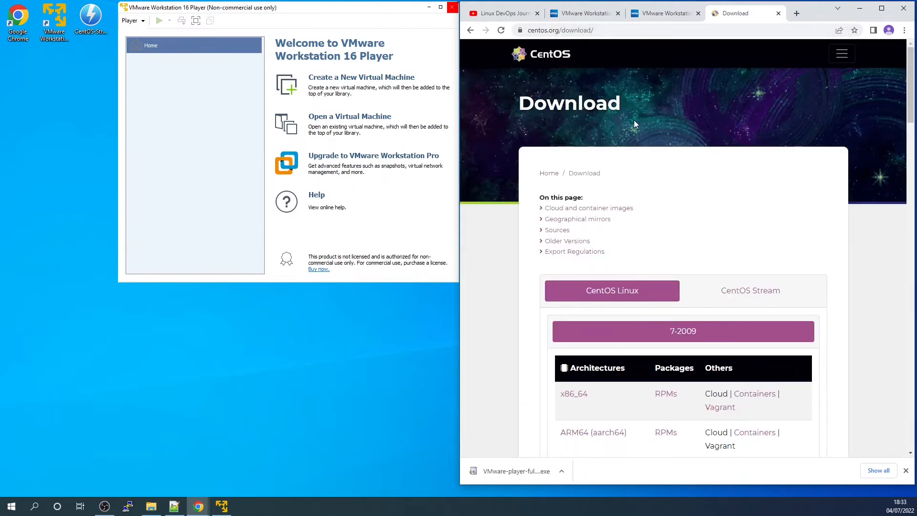
# Step: Choose the x86_64 architecture of CentOS Stream 9 for download
pyautogui.click(755, 298)
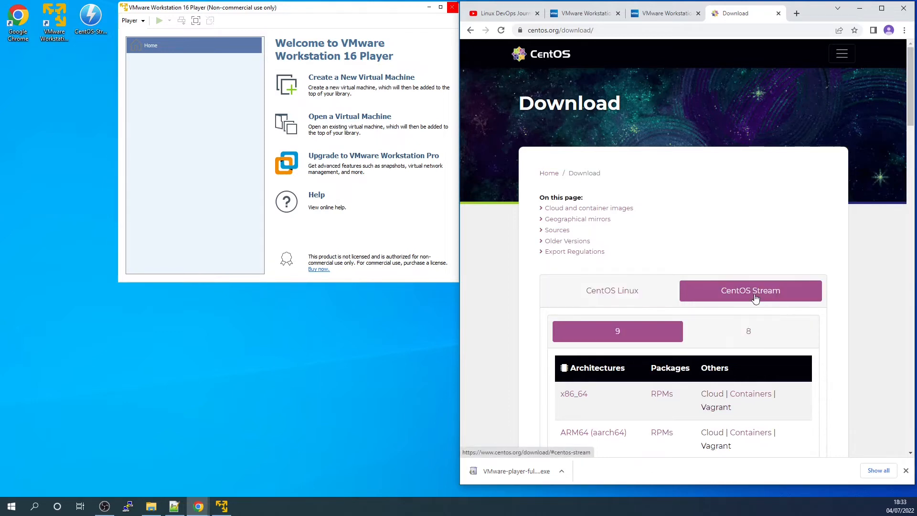
pyautogui.scroll(-2, 755, 296)
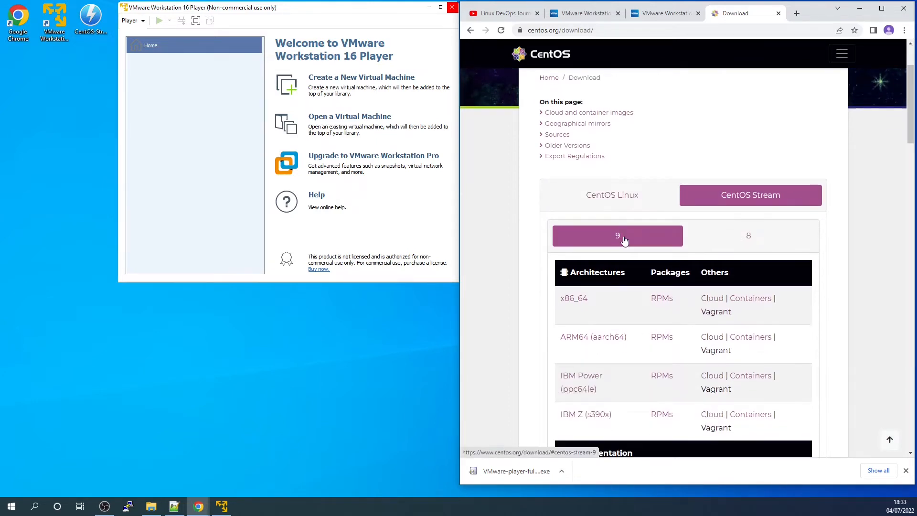
pyautogui.click(574, 304)
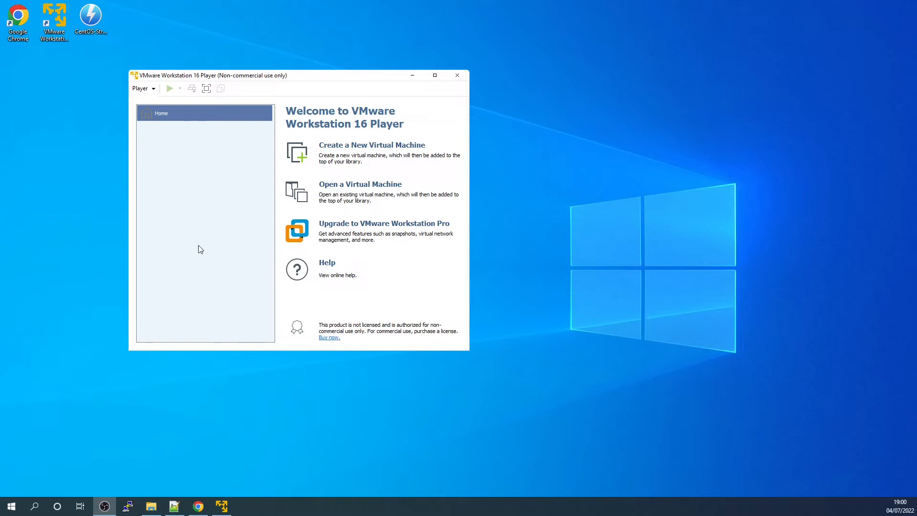
# Step: Start a new virtual machine in VMware Workstation Player using the CentOS-Stream-9-latest-x86_64-dvd1 ISO from the Desktop as installer image
pyautogui.click(389, 154)
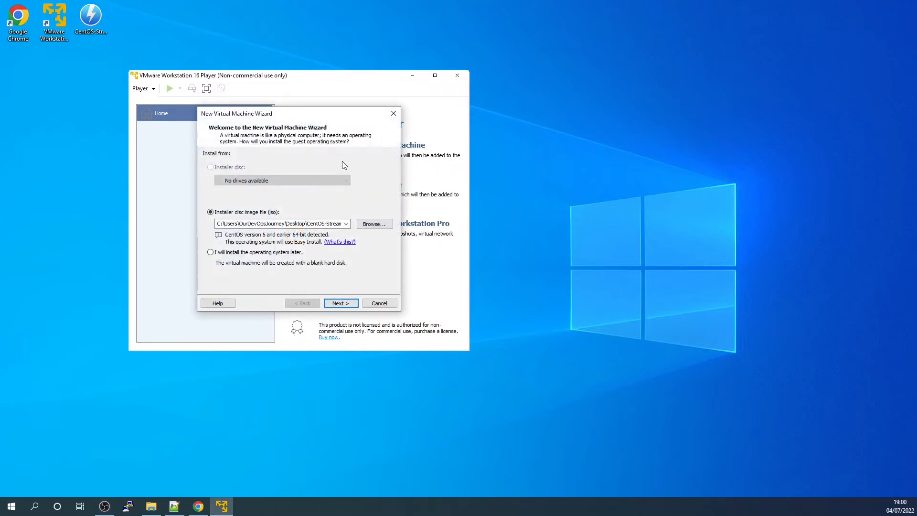
pyautogui.moveTo(314, 112); pyautogui.dragTo(345, 111)
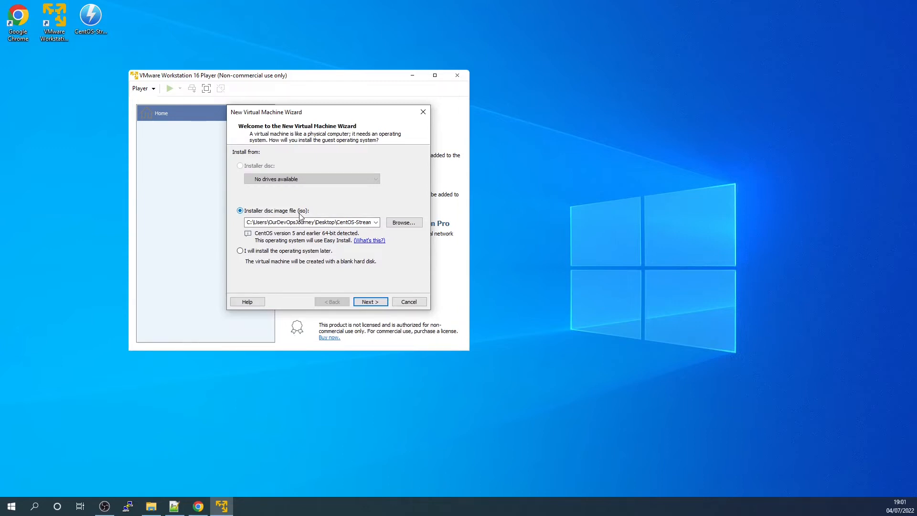
pyautogui.click(403, 224)
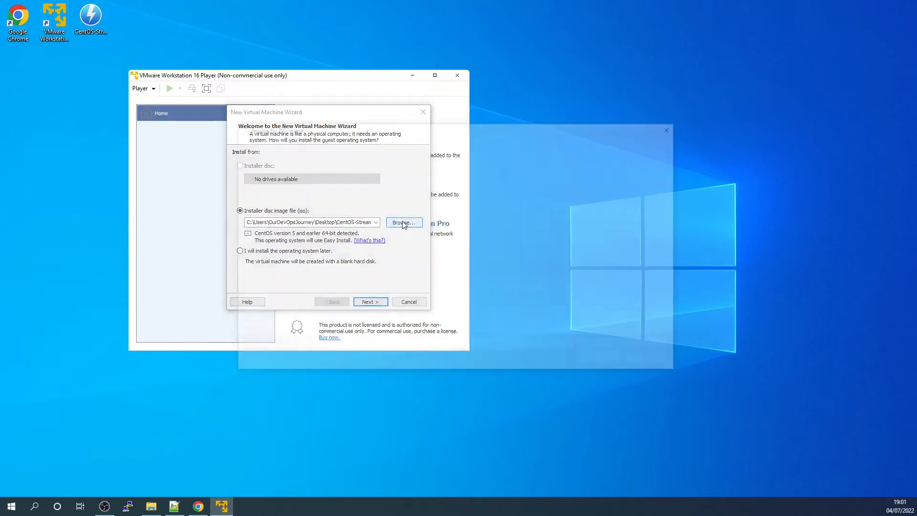
pyautogui.click(354, 190)
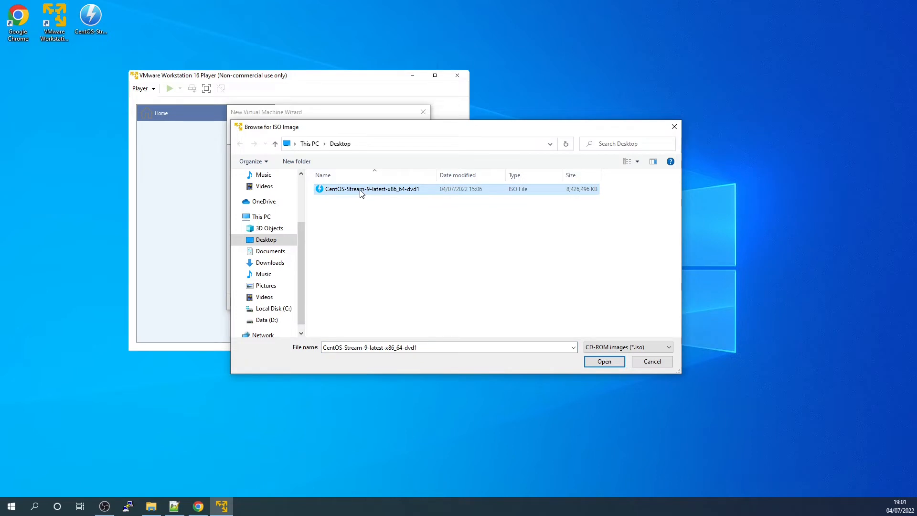
pyautogui.doubleClick(363, 189)
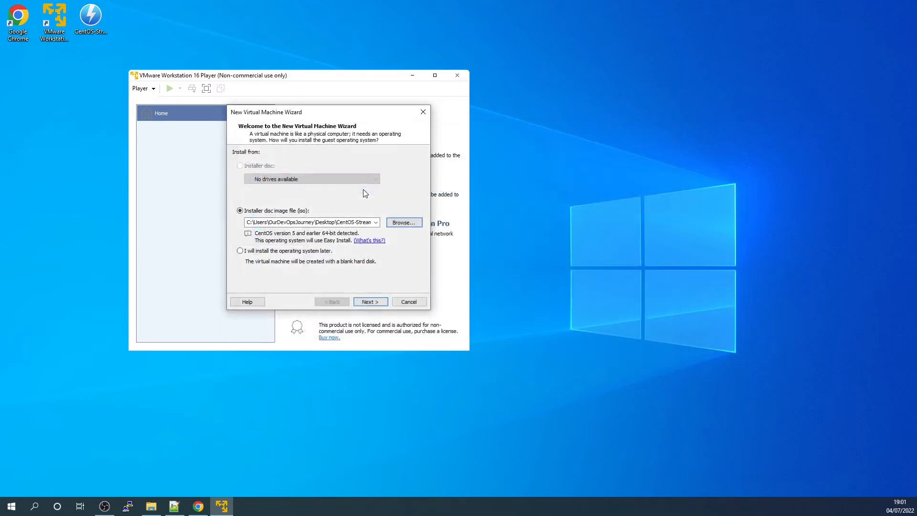
pyautogui.click(370, 302)
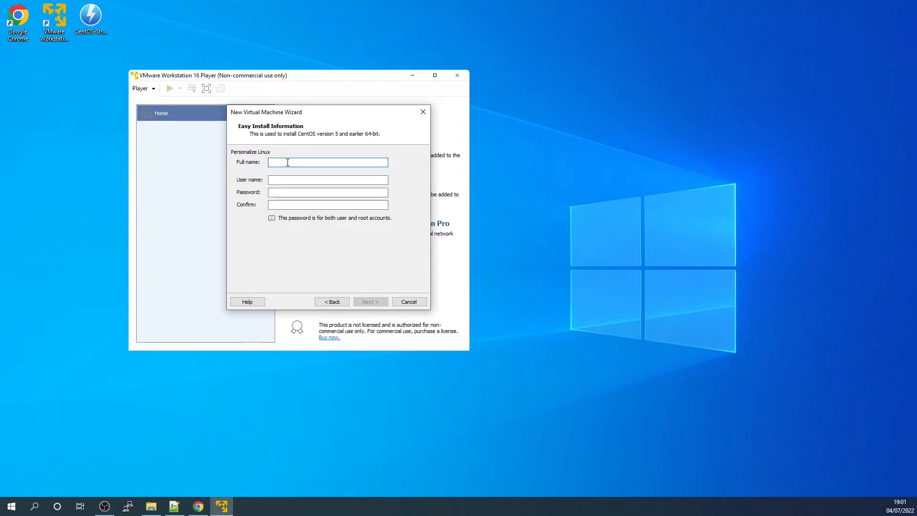
# Step: Fill in the Easy Install information with the full name, user name, and the account password with its confirmation
pyautogui.write('o DevOps')
pyautogui.press('Tab')
pyautogui.write('mar•••••')
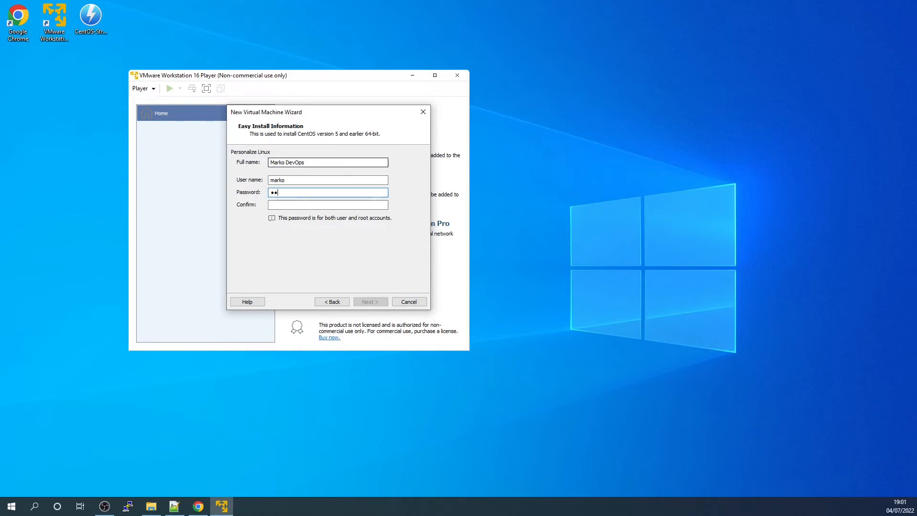
pyautogui.press('Tab')
pyautogui.write('•••••')
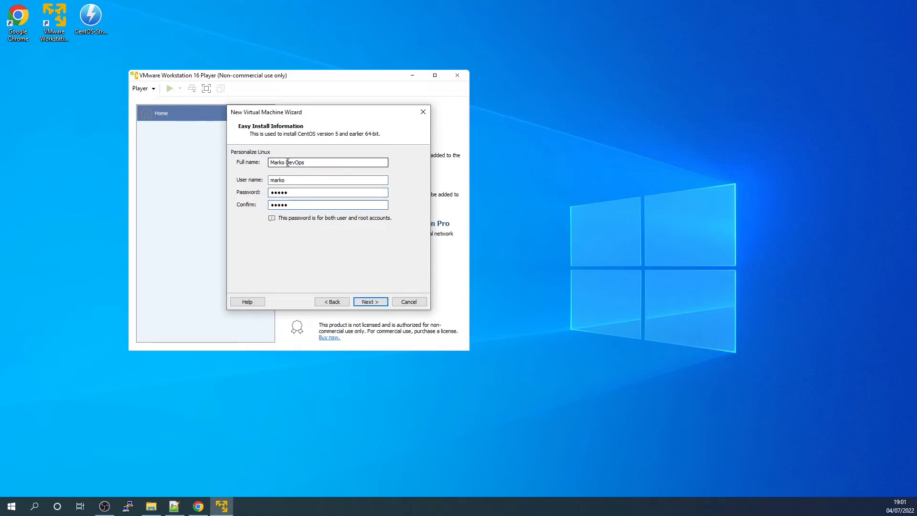
pyautogui.moveTo(313, 113); pyautogui.dragTo(327, 117)
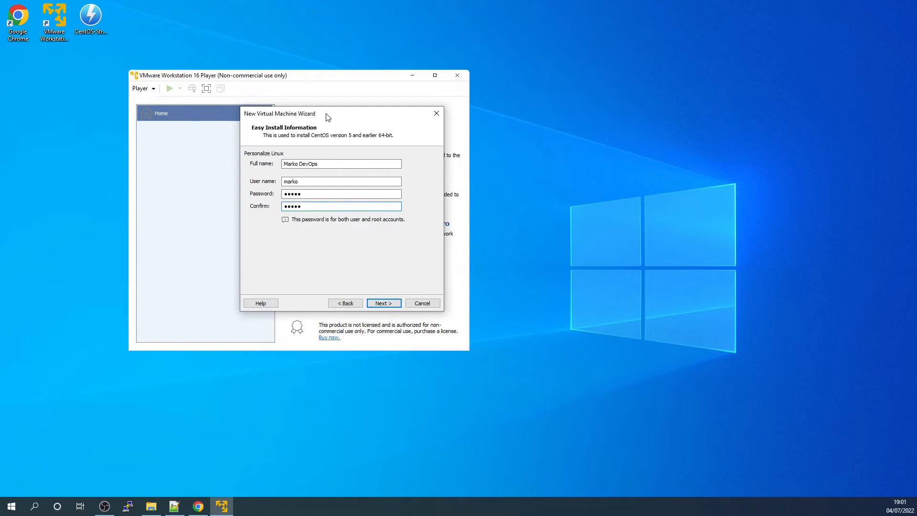
pyautogui.click(384, 303)
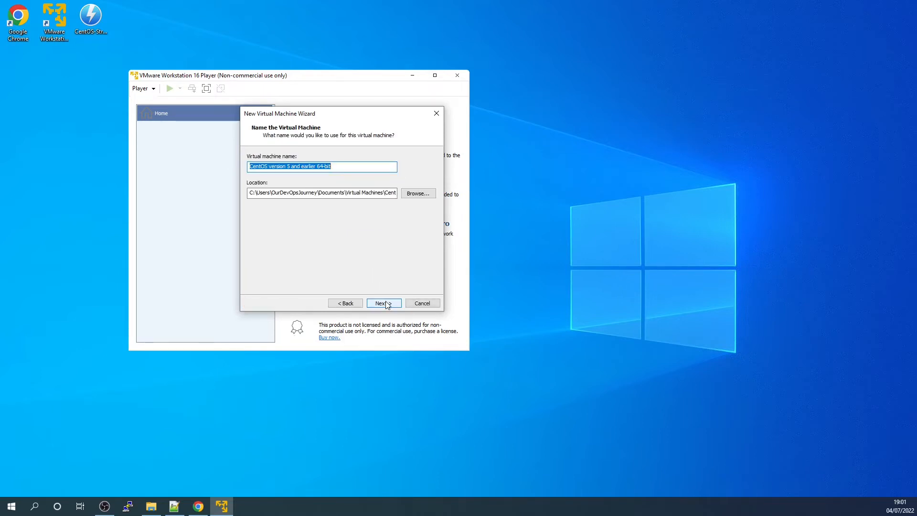
# Step: Name the virtual machine MainServerCentOS and finish creating it with a 20 GB disk split into multiple files, powering it on after creation
pyautogui.moveTo(340, 164); pyautogui.dragTo(248, 165)
pyautogui.write('M')
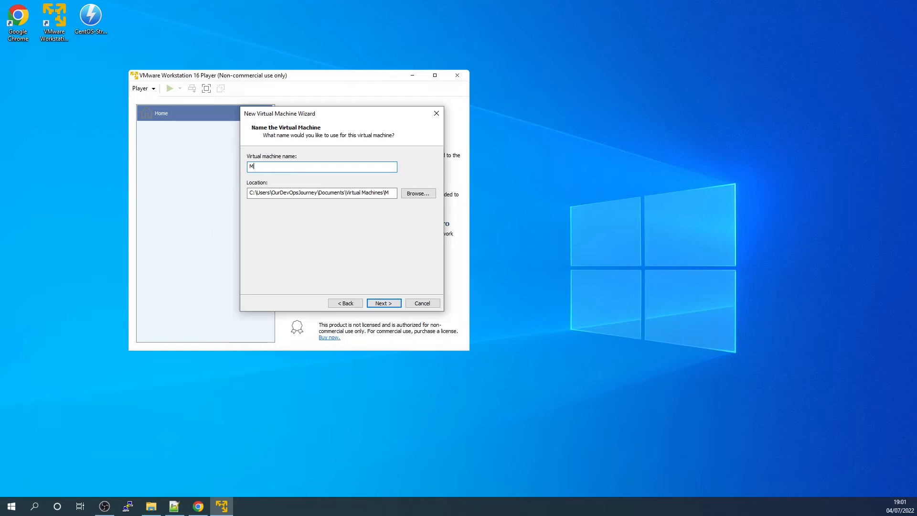
pyautogui.write('iinse')
pyautogui.write('erverCentOS')
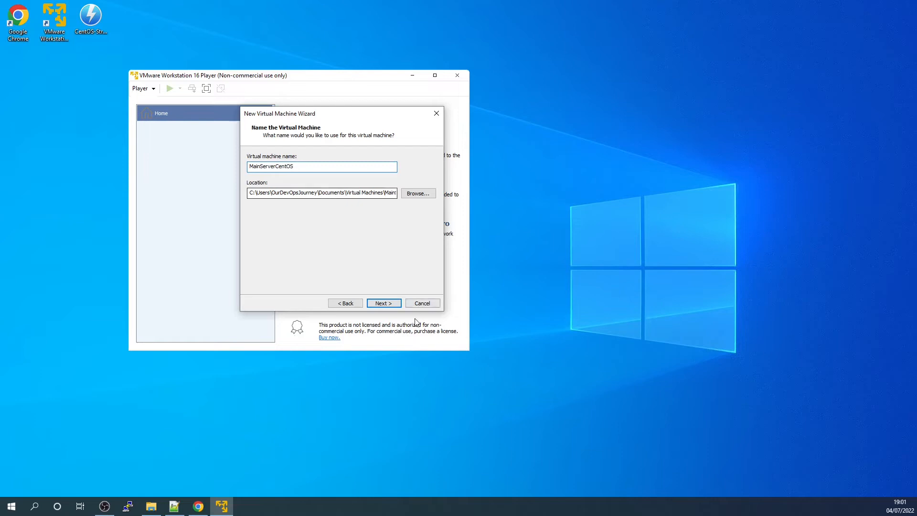
pyautogui.click(396, 306)
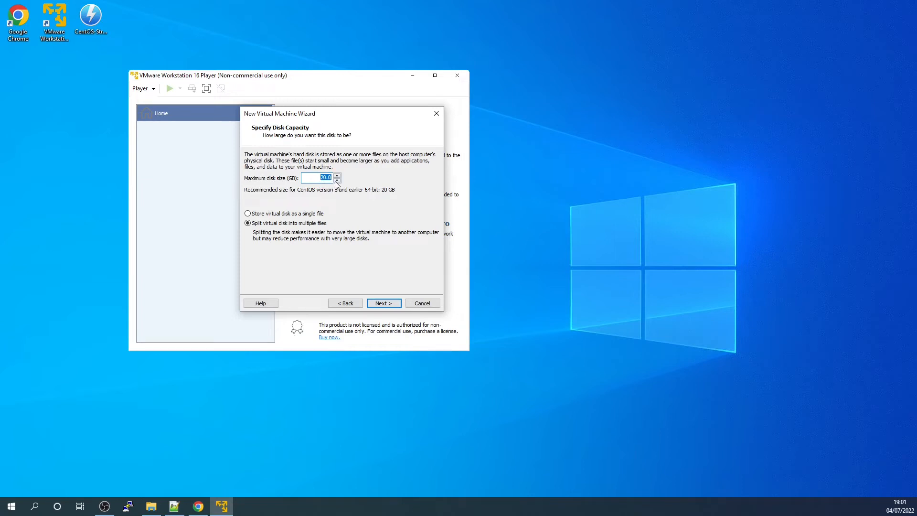
pyautogui.click(387, 305)
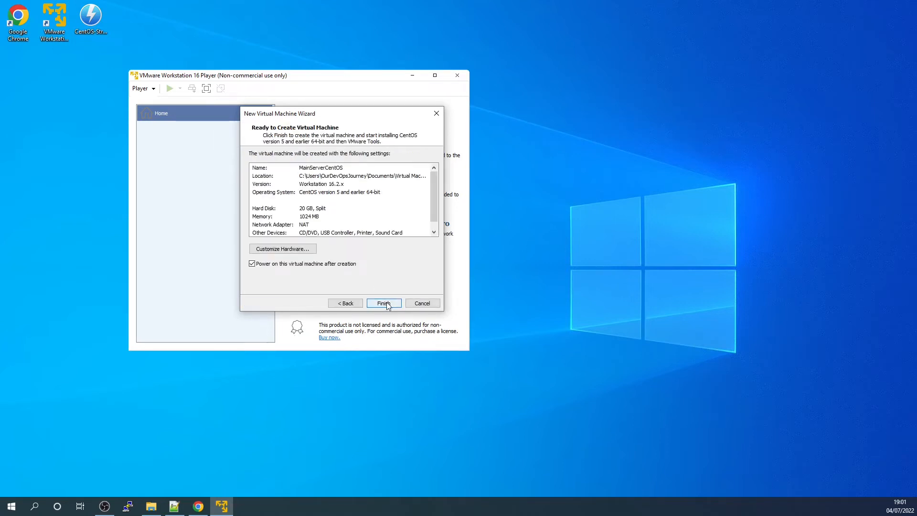
pyautogui.click(385, 304)
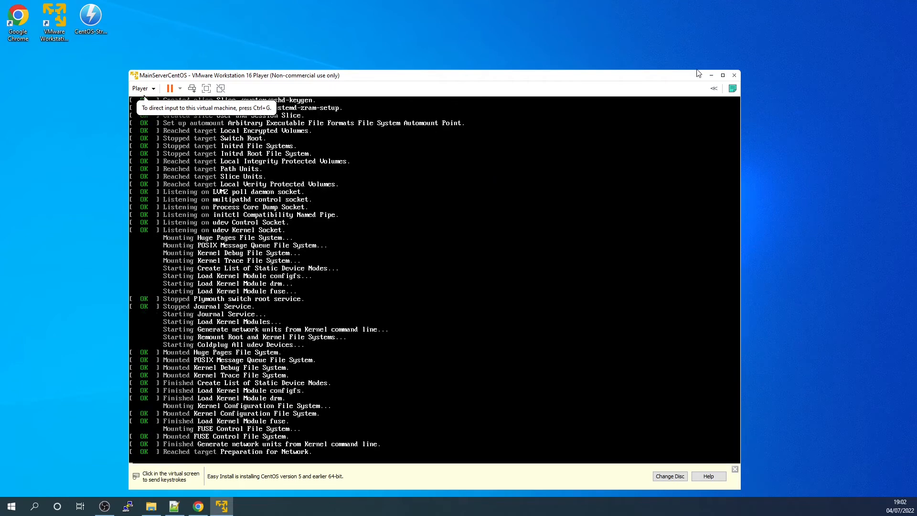
# Step: Maximize the virtual machine window, direct input to the guest, and release the input back to the host
pyautogui.click(723, 76)
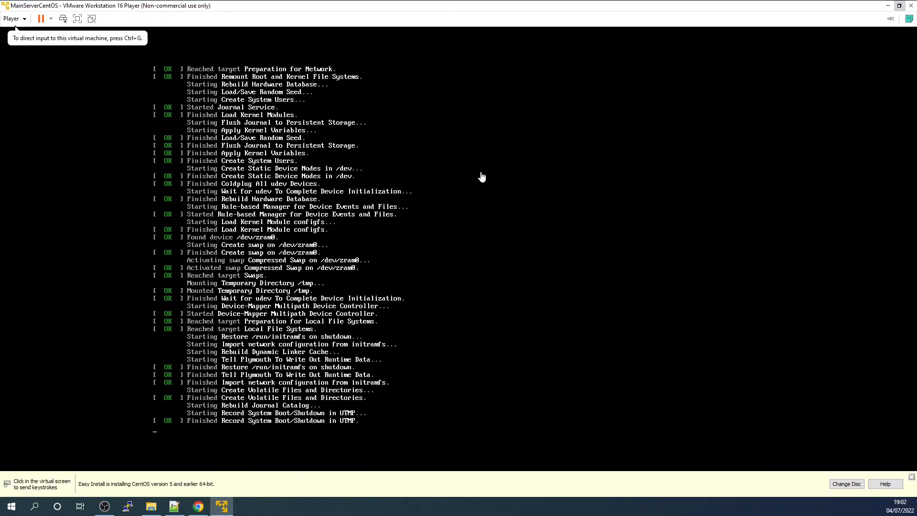
pyautogui.click(478, 191)
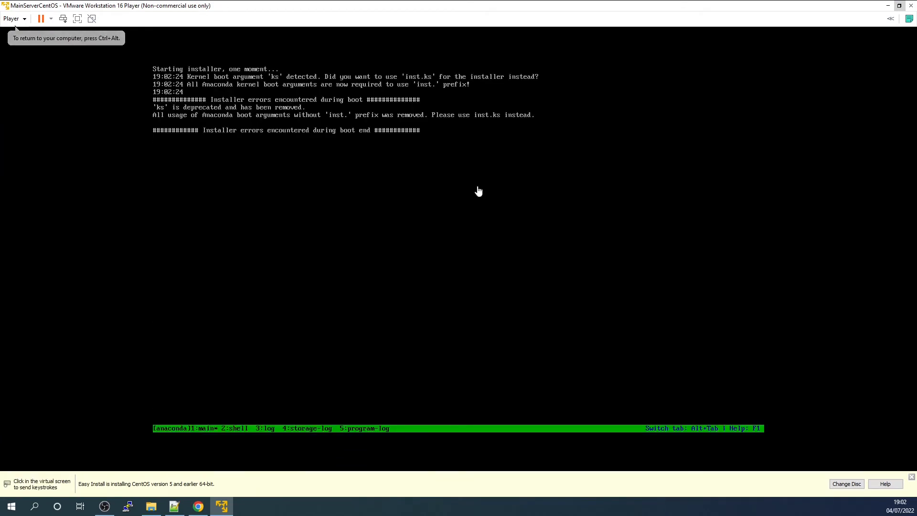
pyautogui.hotkey('ctrl', 'alt')
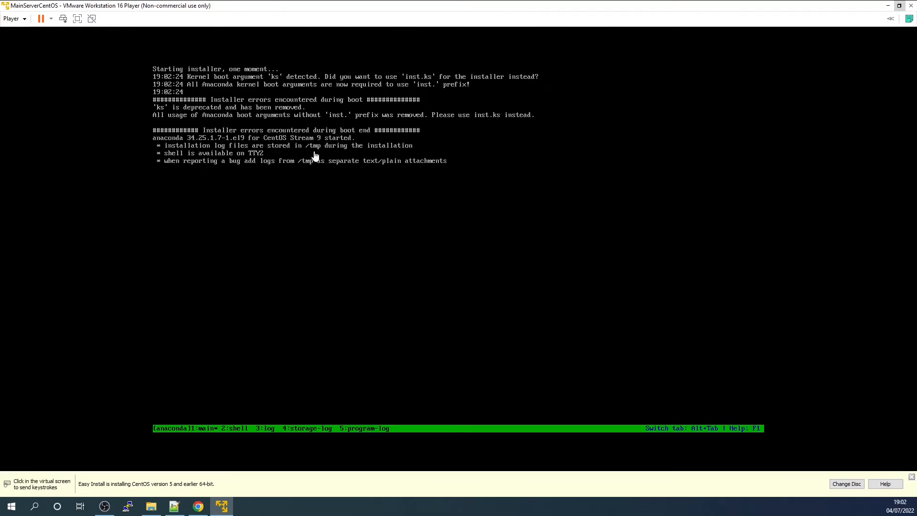
# Step: Direct input to the guest and set the CentOS Stream 9 installation language to English (United Kingdom)
pyautogui.click(315, 155)
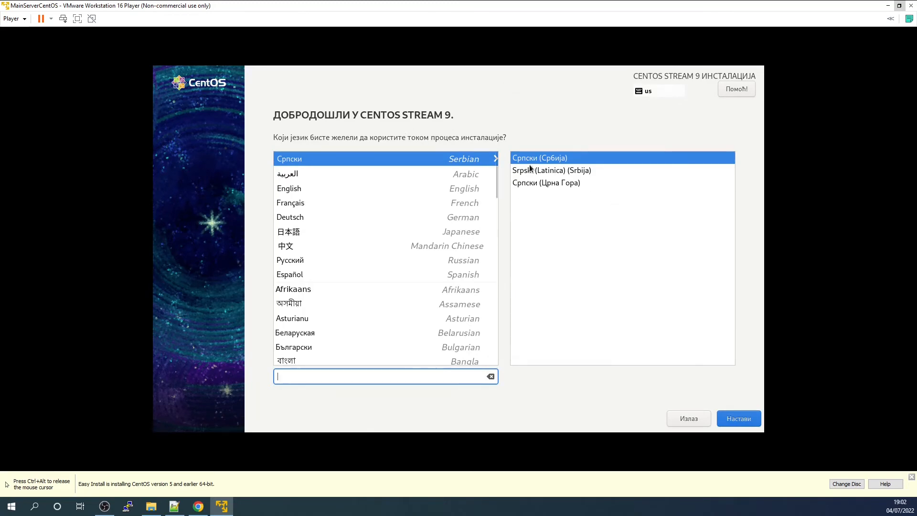
pyautogui.click(304, 188)
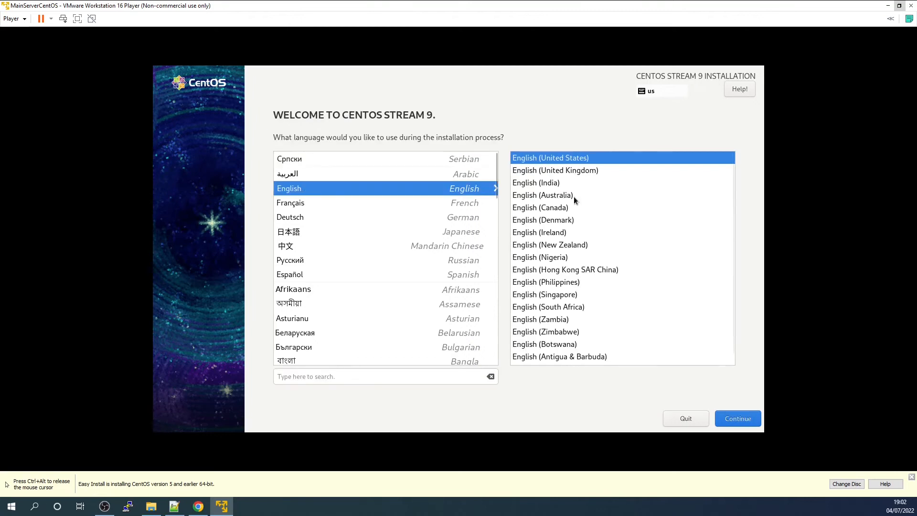
pyautogui.click(572, 170)
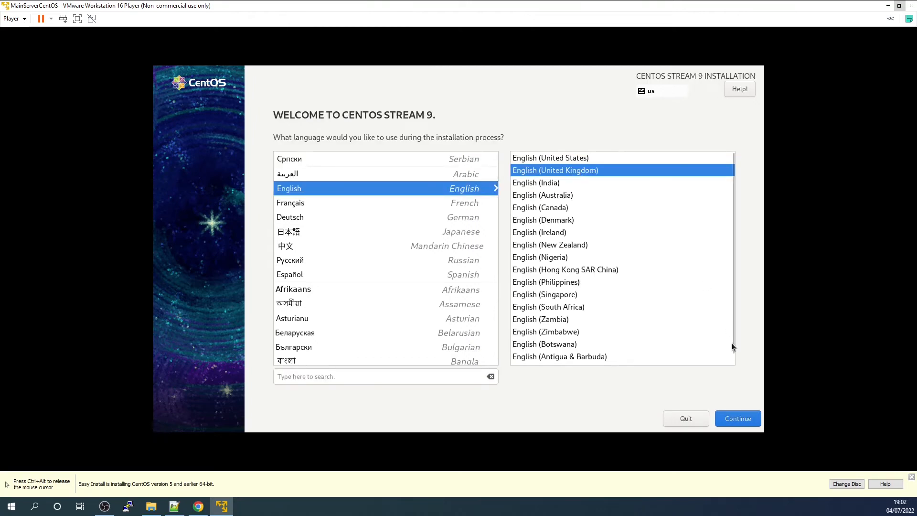
# Step: Continue past the language choice and set the 20 GiB VMware virtual disk as the installation destination with automatic storage configuration
pyautogui.click(726, 419)
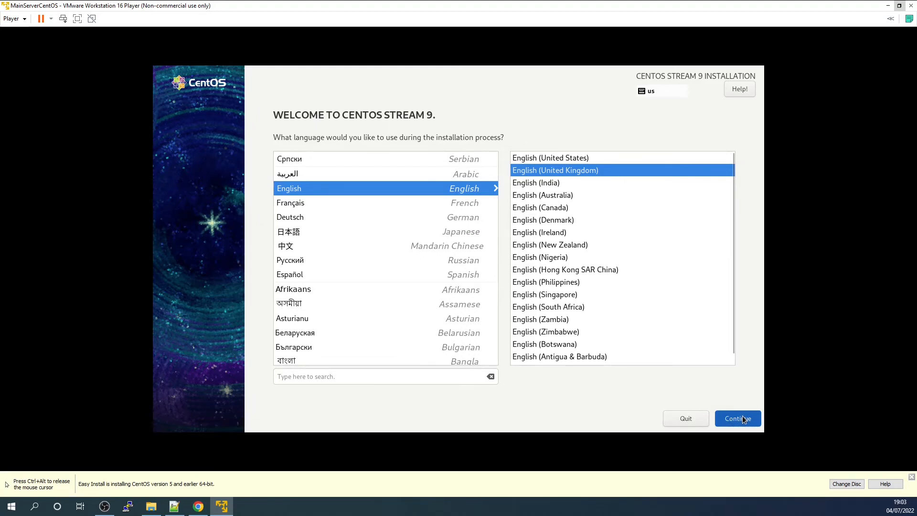
pyautogui.click(743, 418)
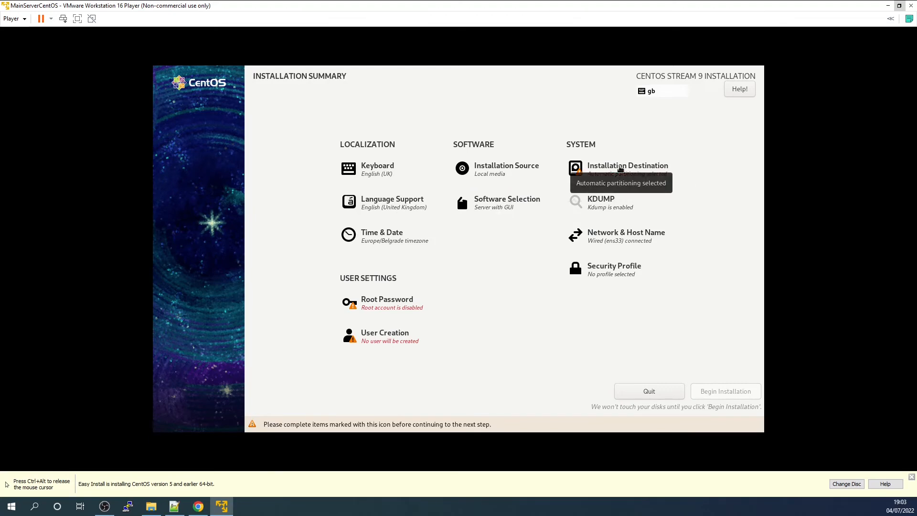
pyautogui.click(619, 170)
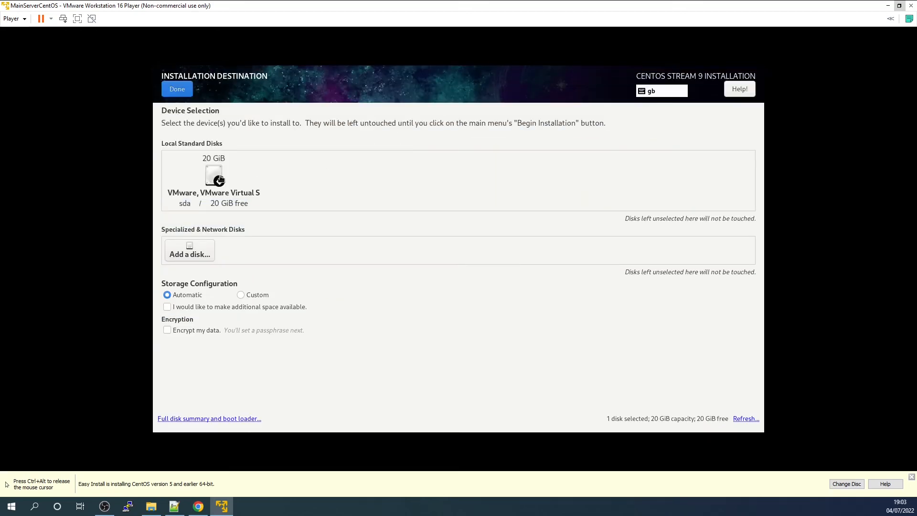
pyautogui.click(218, 177)
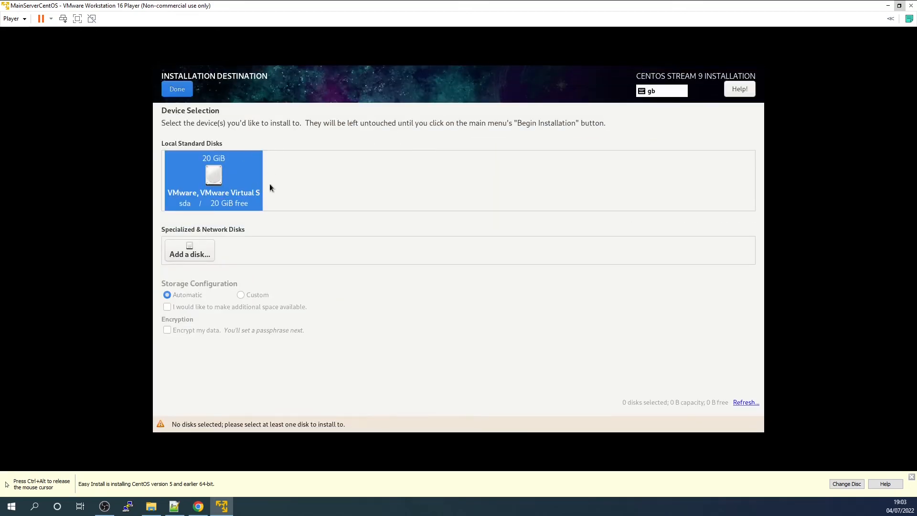
pyautogui.click(226, 177)
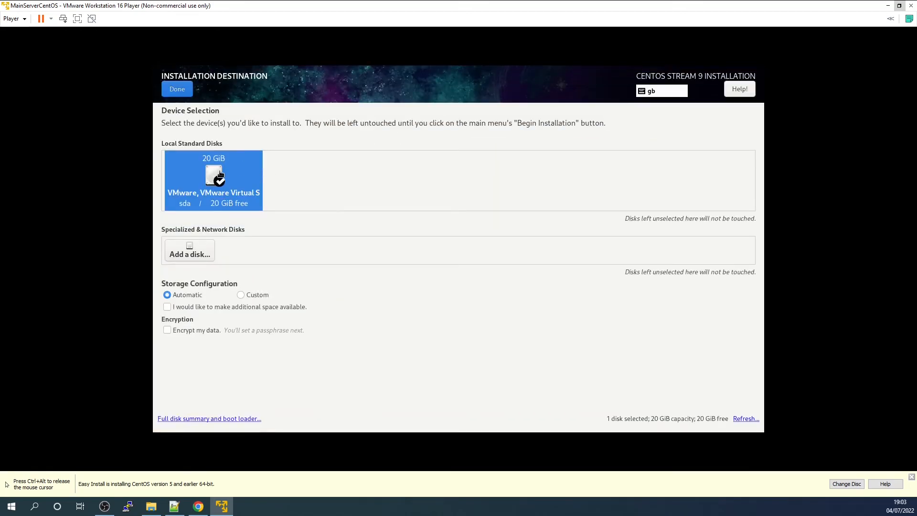
pyautogui.click(181, 92)
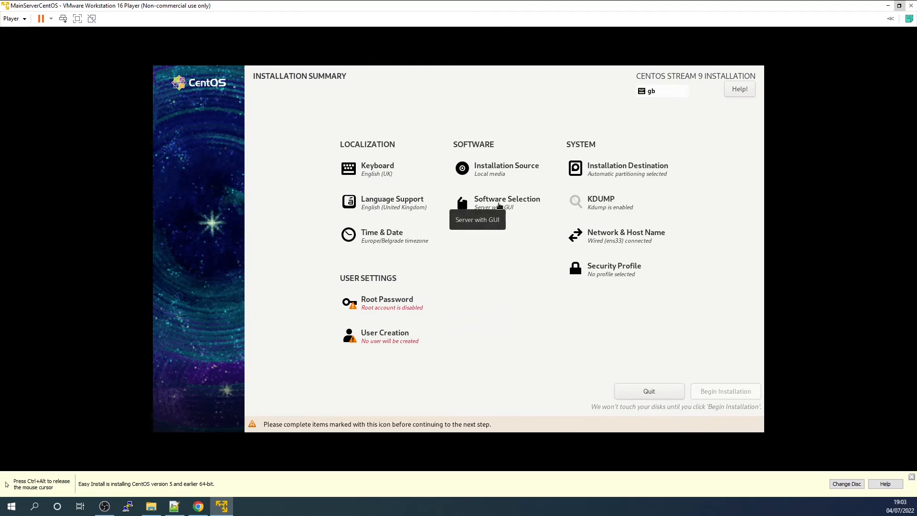
# Step: Choose the Server base environment and add Debugging Tools, DNS Name Server and Hardware Monitoring Utilities to the software selection
pyautogui.click(499, 206)
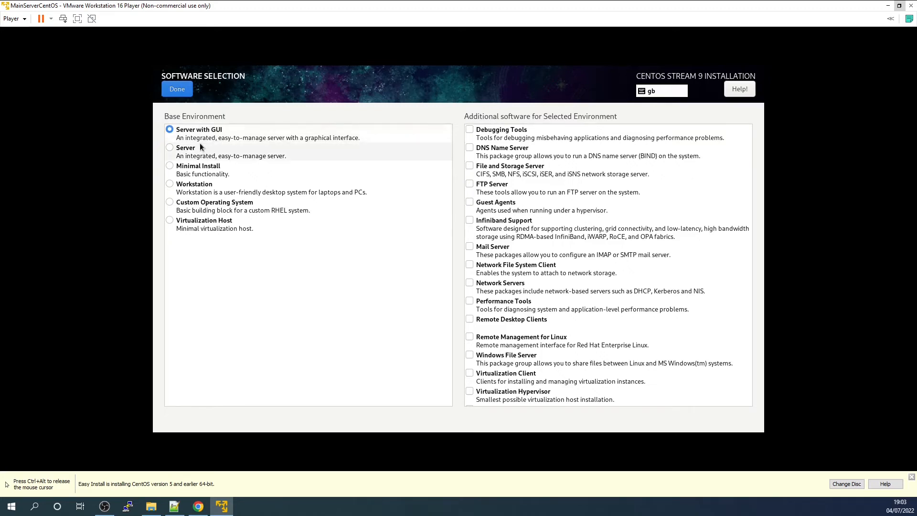
pyautogui.click(169, 147)
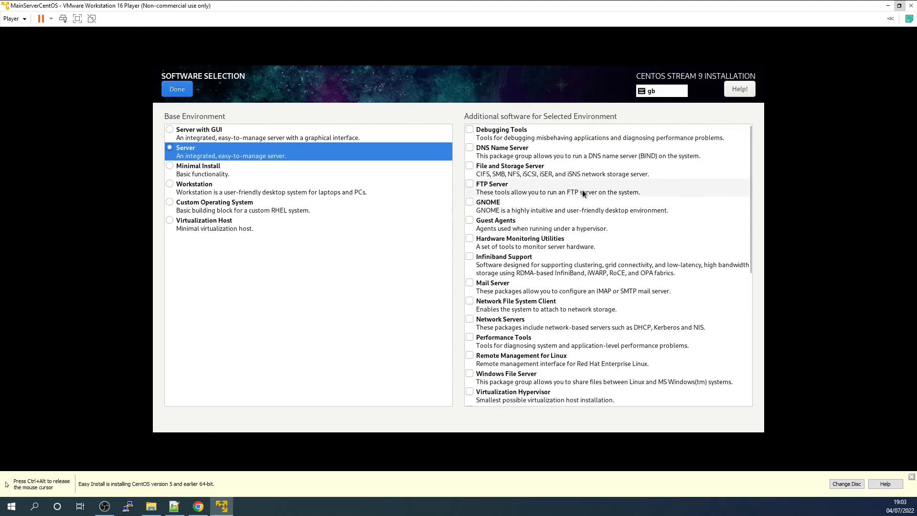
pyautogui.scroll(-4, 593, 224)
pyautogui.scroll(4, 592, 226)
pyautogui.click(501, 131)
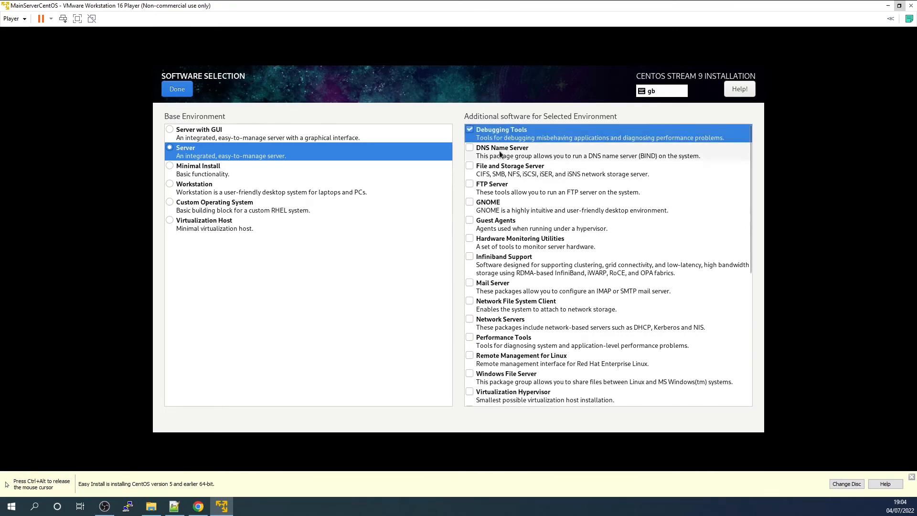
pyautogui.click(501, 154)
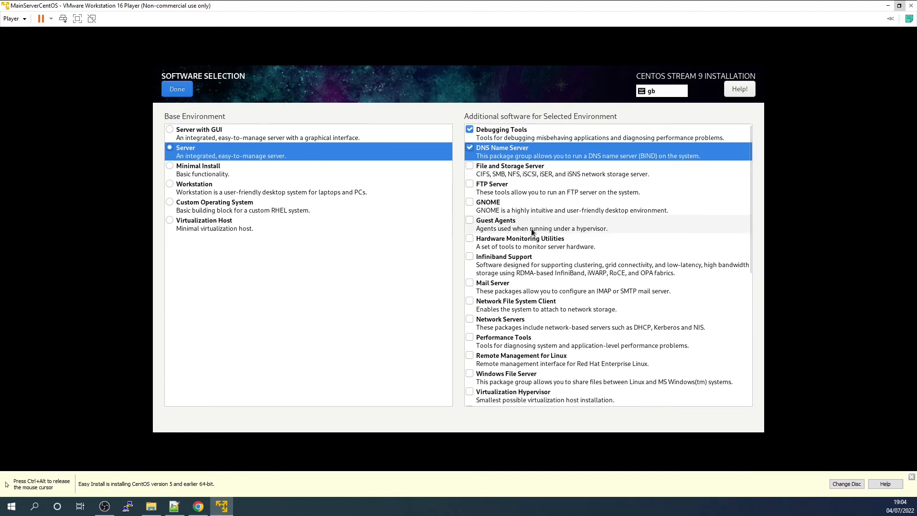
pyautogui.click(470, 238)
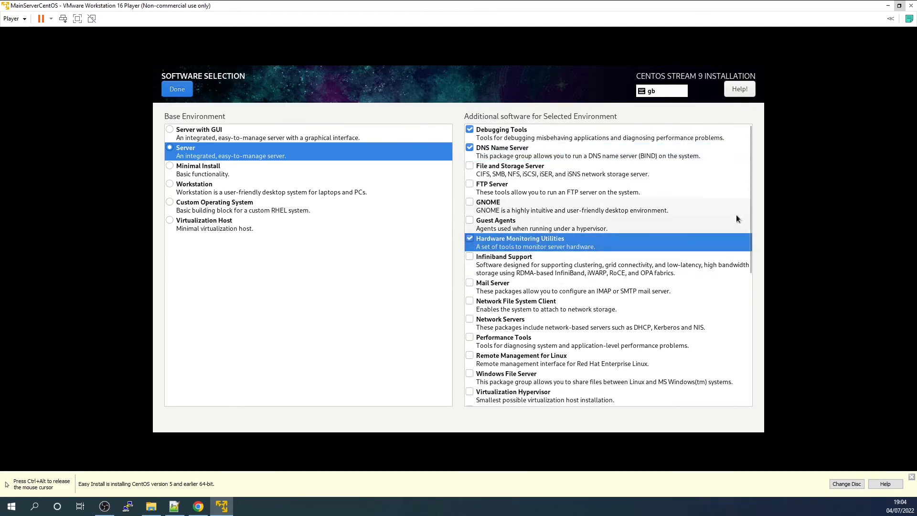
# Step: Add Network File System Client, Performance Tools and System Tools to the additional software, and confirm the software selection
pyautogui.moveTo(749, 209); pyautogui.dragTo(720, 276)
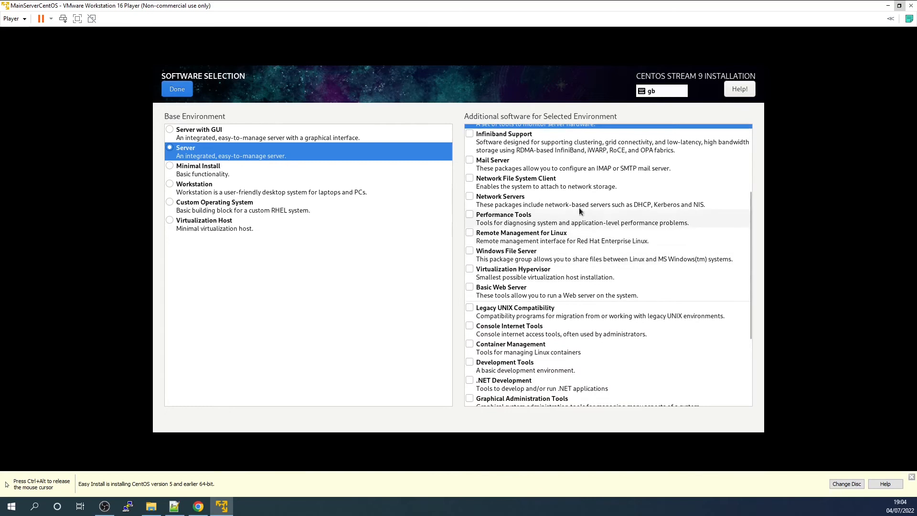
pyautogui.click(471, 178)
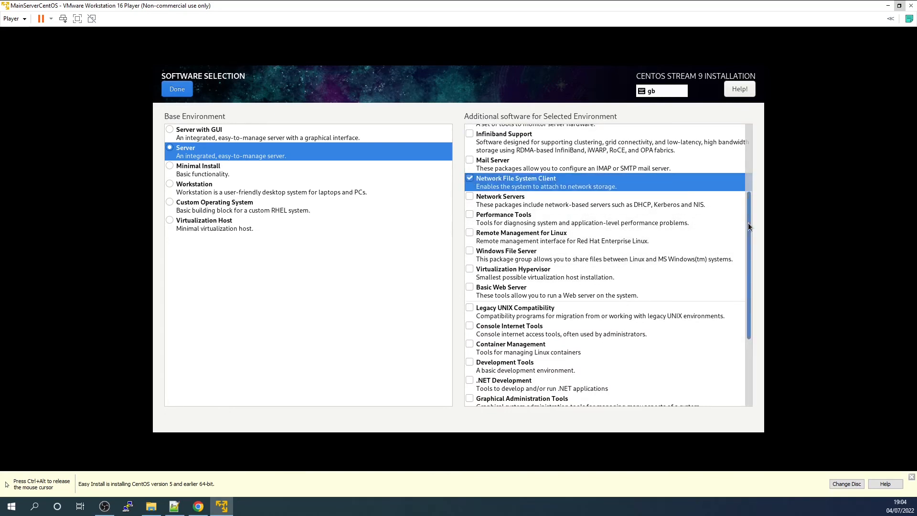
pyautogui.scroll(-1, 669, 217)
pyautogui.click(469, 189)
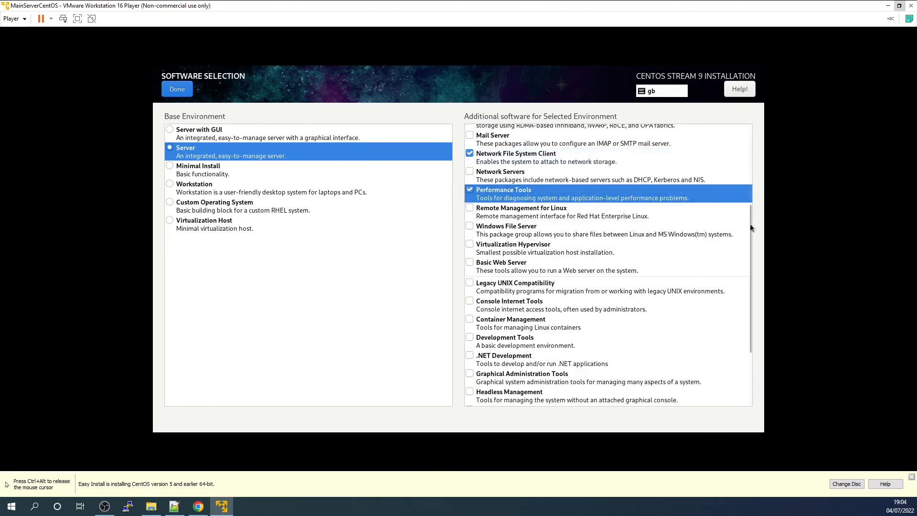
pyautogui.moveTo(747, 223); pyautogui.dragTo(732, 282)
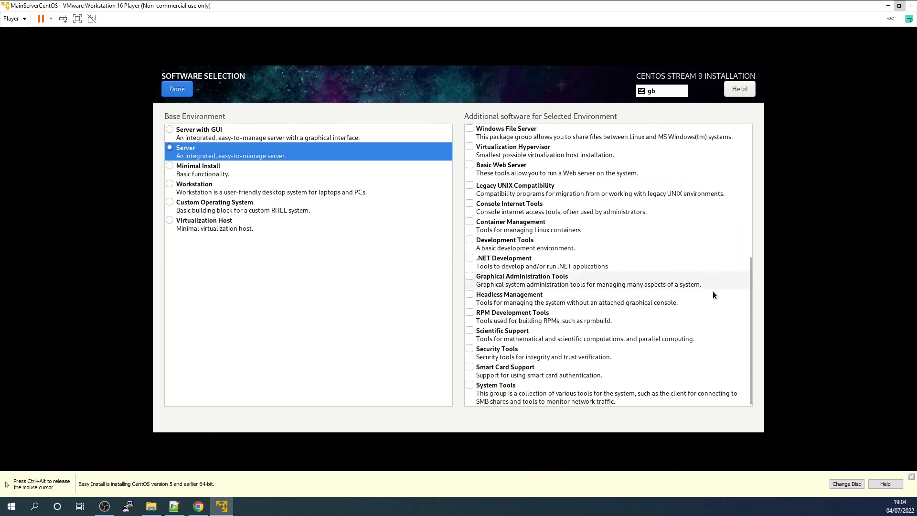
pyautogui.click(470, 386)
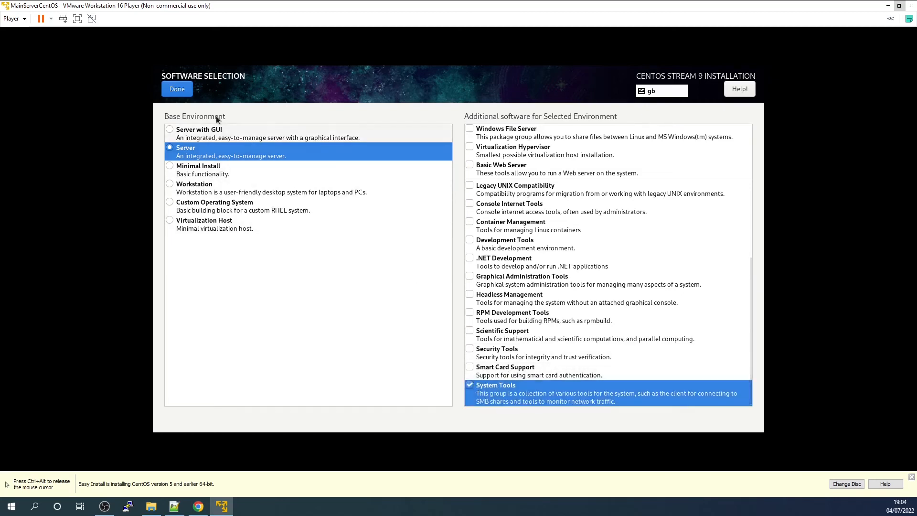
pyautogui.click(184, 91)
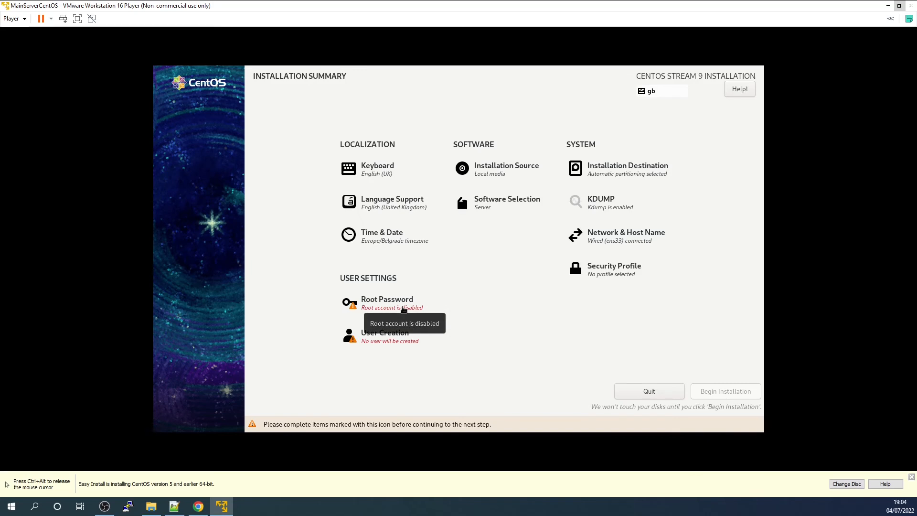
# Step: Enter and confirm the root password, allow root SSH login with password, and accept the settings despite the short password
pyautogui.click(403, 309)
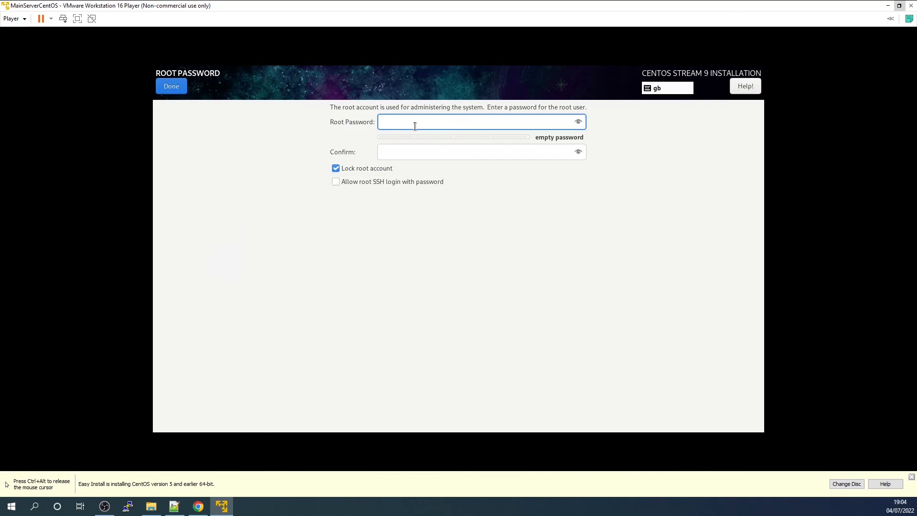
pyautogui.write('12345')
pyautogui.press('Tab')
pyautogui.write('12345')
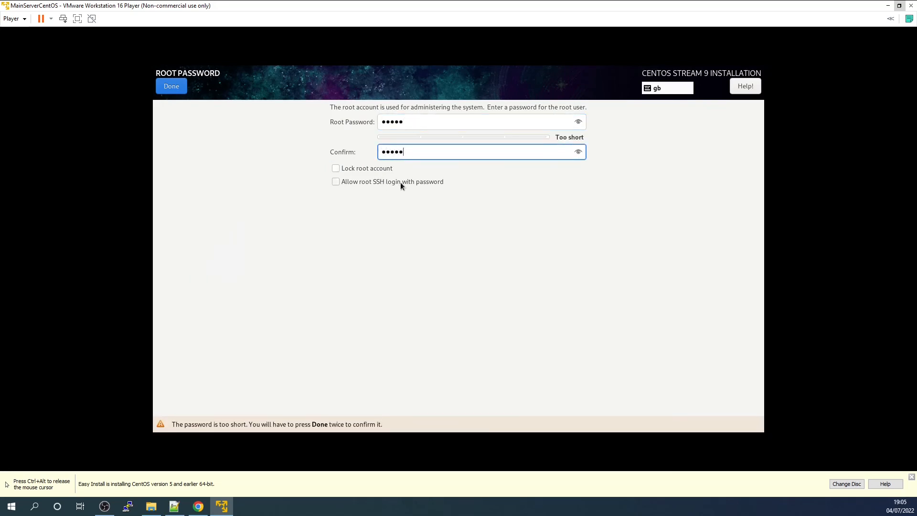
pyautogui.click(336, 182)
pyautogui.click(170, 87)
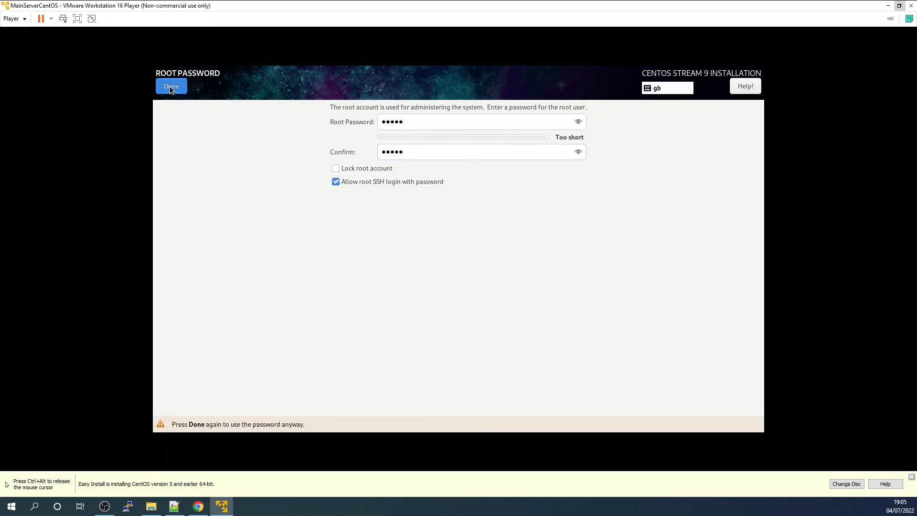
pyautogui.click(181, 86)
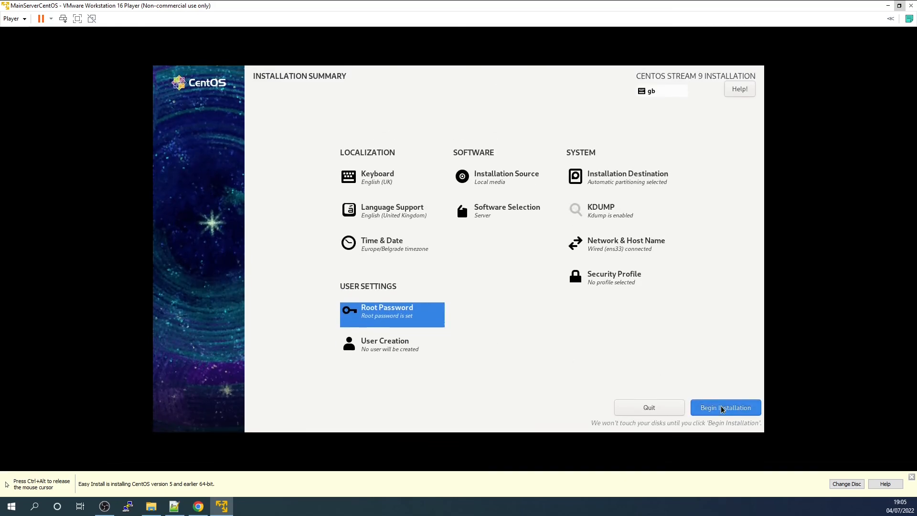
# Step: Begin the CentOS Stream 9 installation and reboot the system once it completes
pyautogui.click(723, 408)
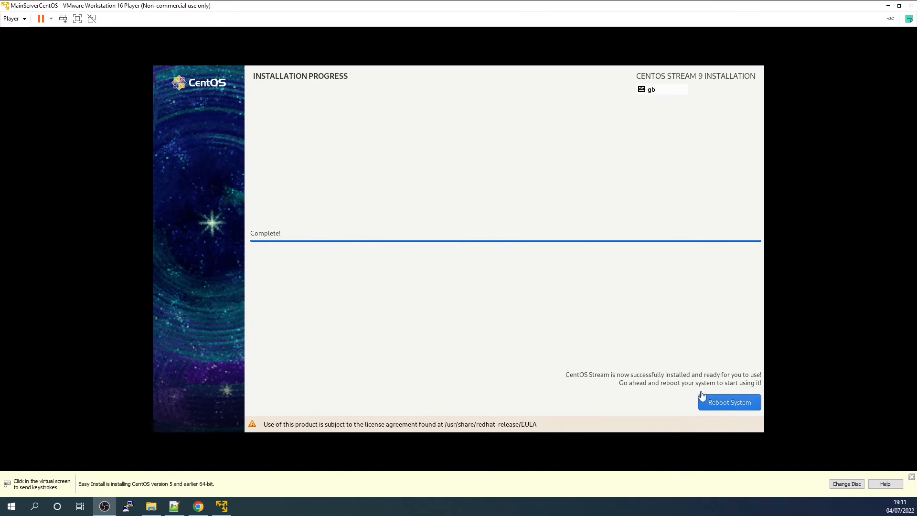
pyautogui.click(736, 403)
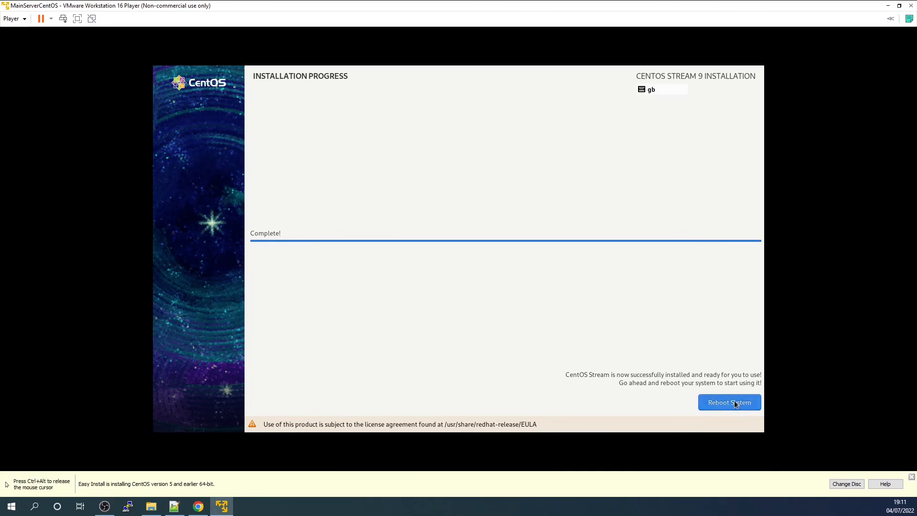
pyautogui.click(734, 401)
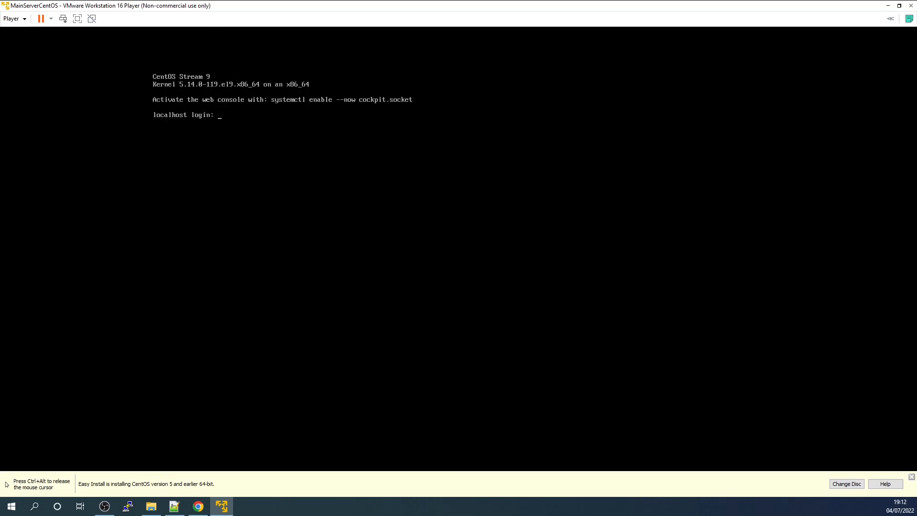
# Step: Log in at the localhost console as root with the root password
pyautogui.write('root')
pyautogui.press('Return')
pyautogui.press('Return')
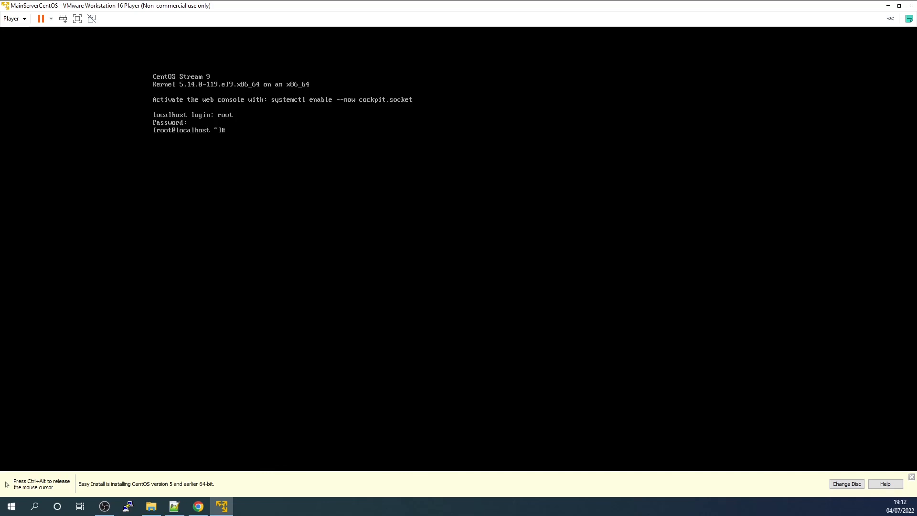
pyautogui.press('Return')
pyautogui.press('Return')
pyautogui.press('Return')
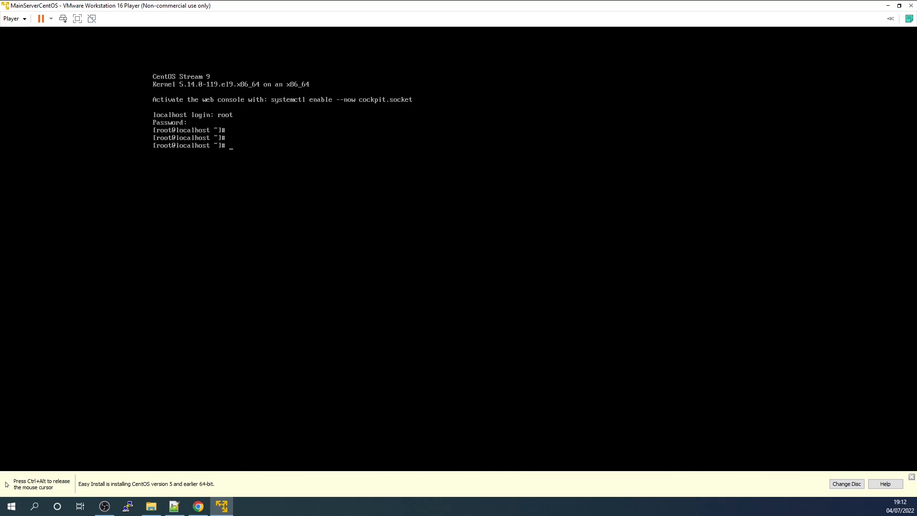